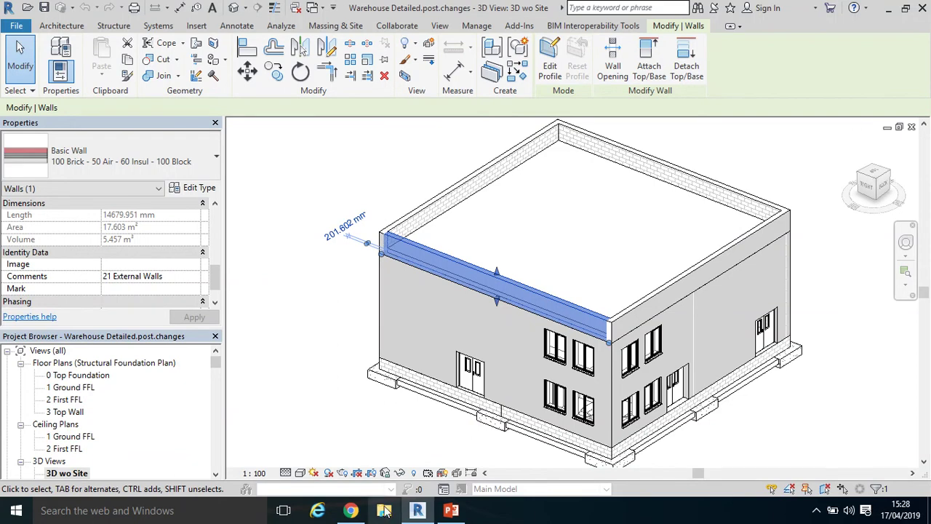
# Step: Go from the YouTube channel page back to the Revit warehouse model
pyautogui.click(351, 511)
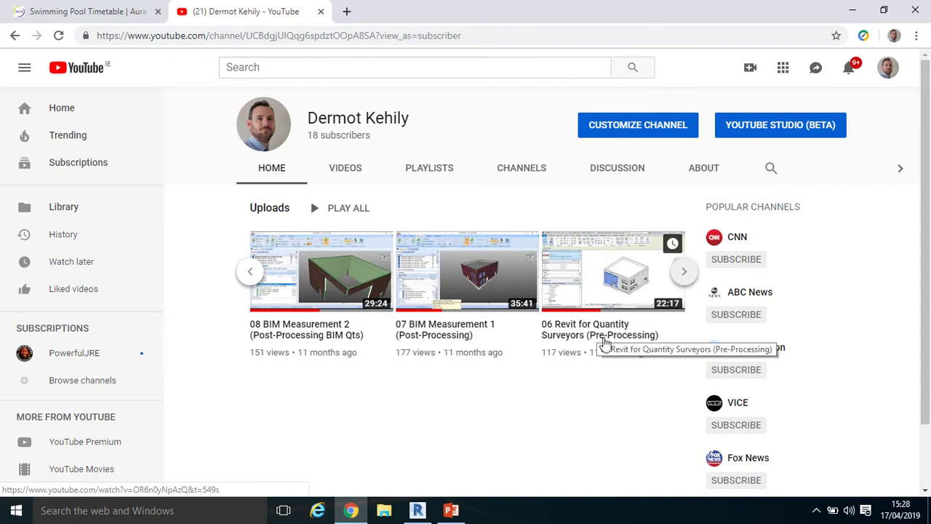
pyautogui.click(250, 271)
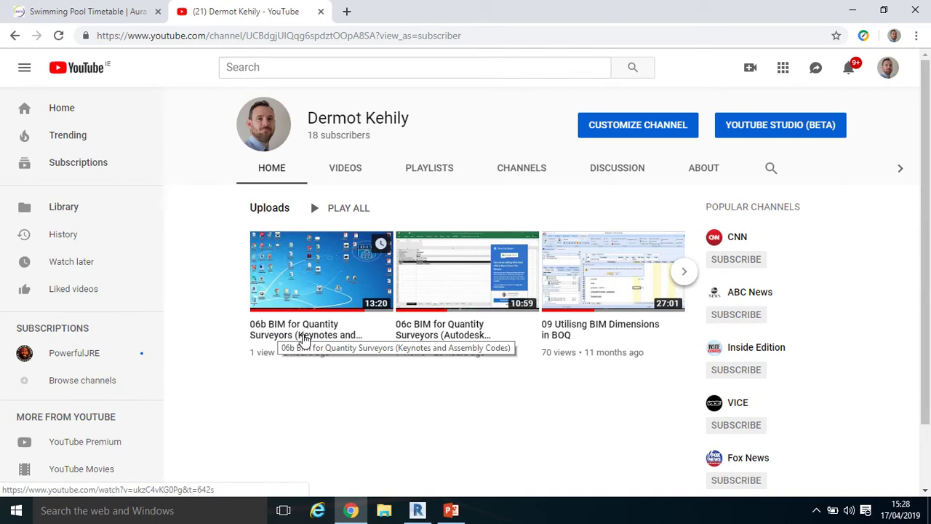
pyautogui.click(417, 510)
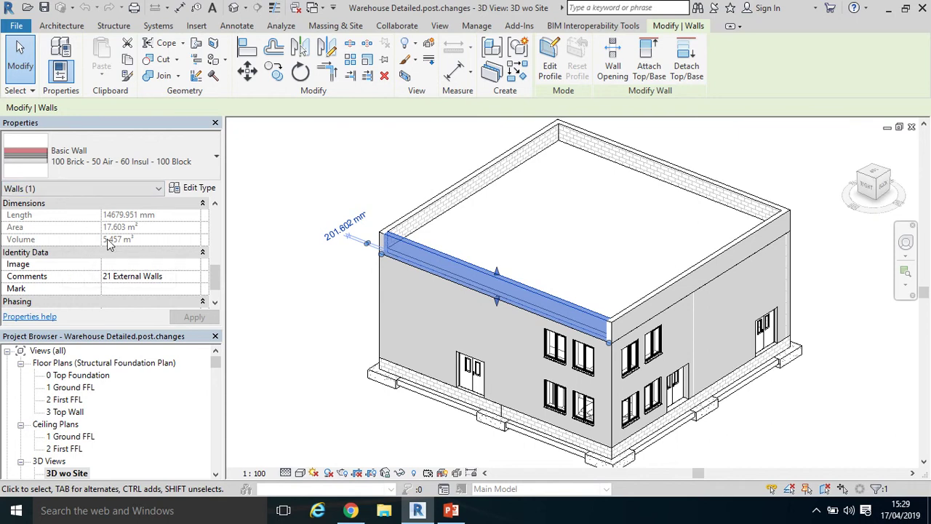
# Step: Review the selected wall's type properties, then close them
pyautogui.click(199, 187)
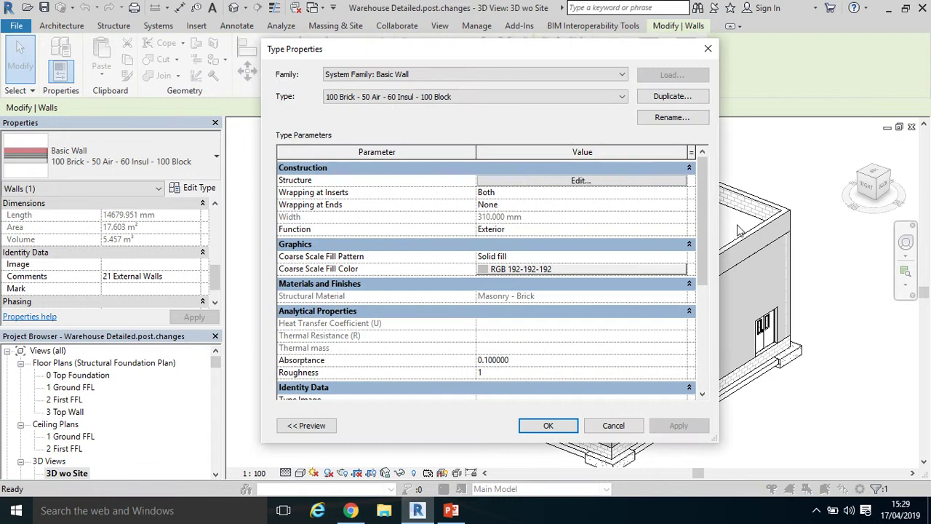
pyautogui.moveTo(704, 244); pyautogui.dragTo(703, 348)
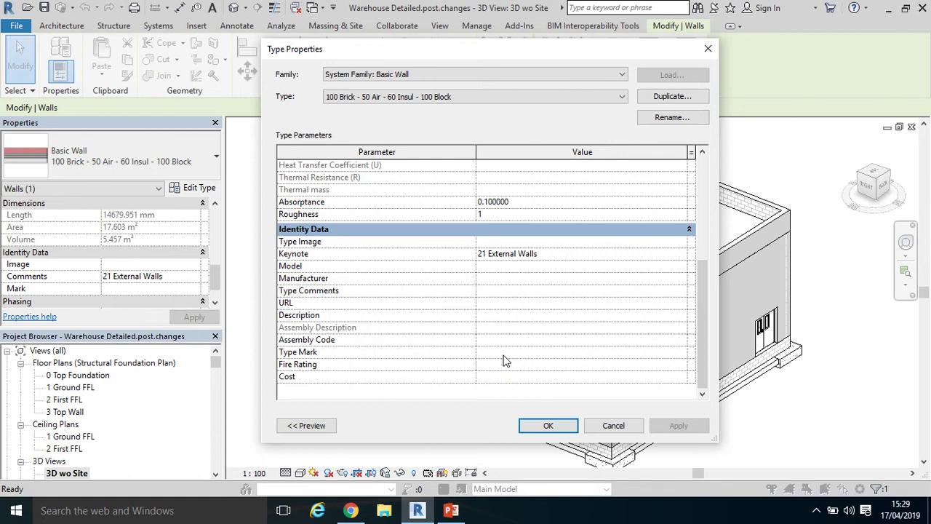
pyautogui.click(711, 50)
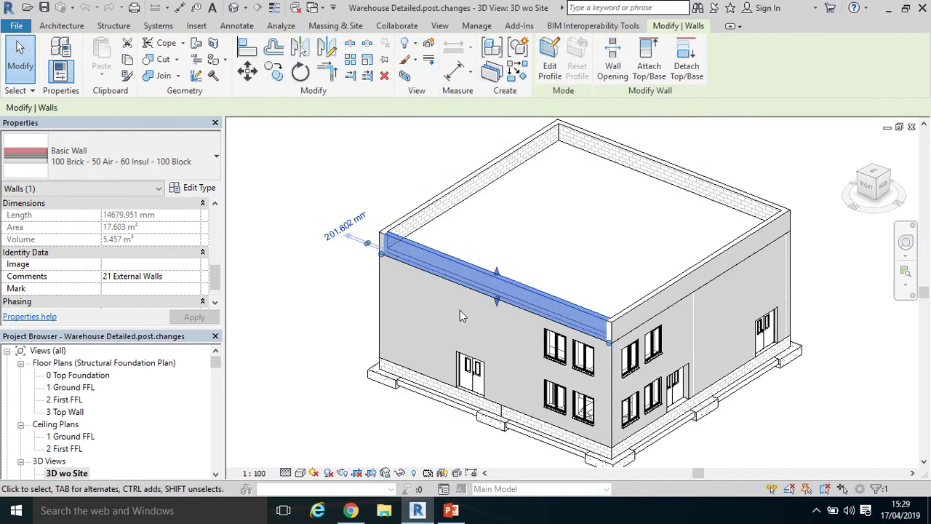
# Step: In the Edit Shared Parameters editor, add a new parameter group named 'QSID'
pyautogui.click(339, 295)
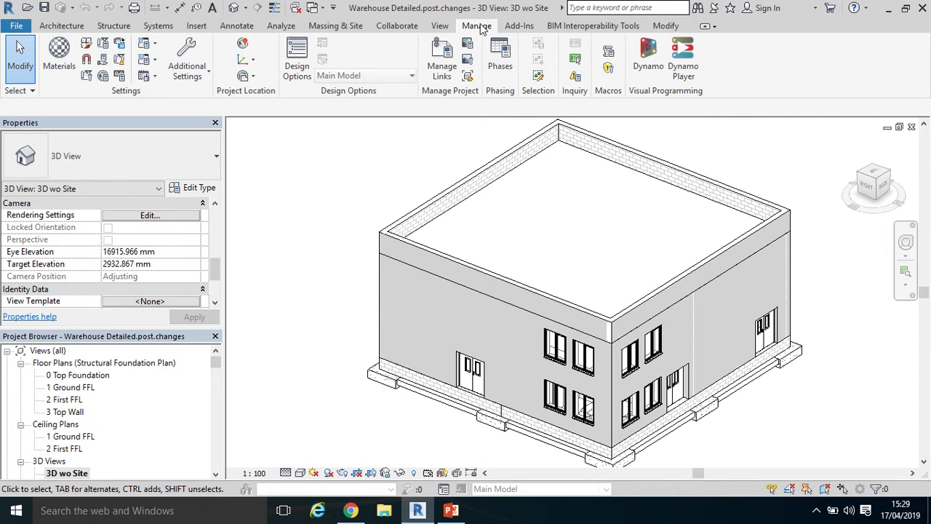
pyautogui.click(104, 63)
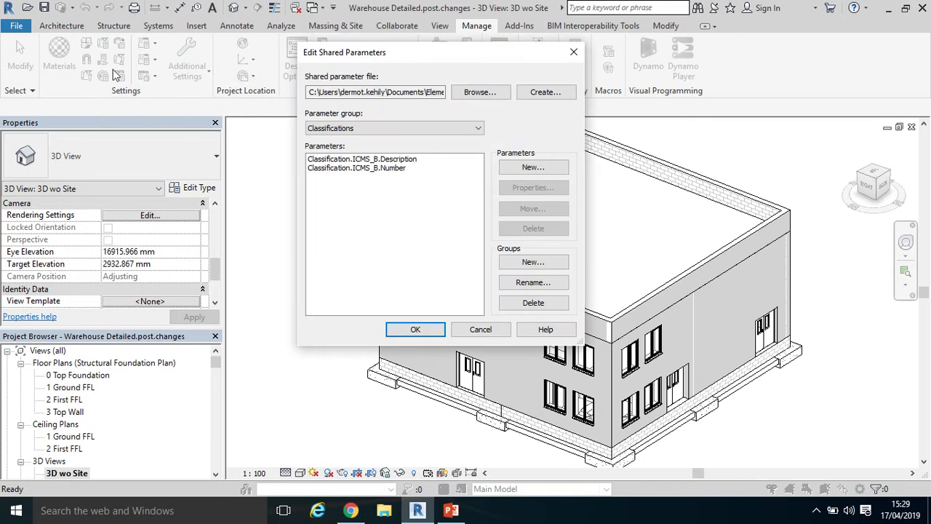
pyautogui.click(347, 155)
pyautogui.click(529, 260)
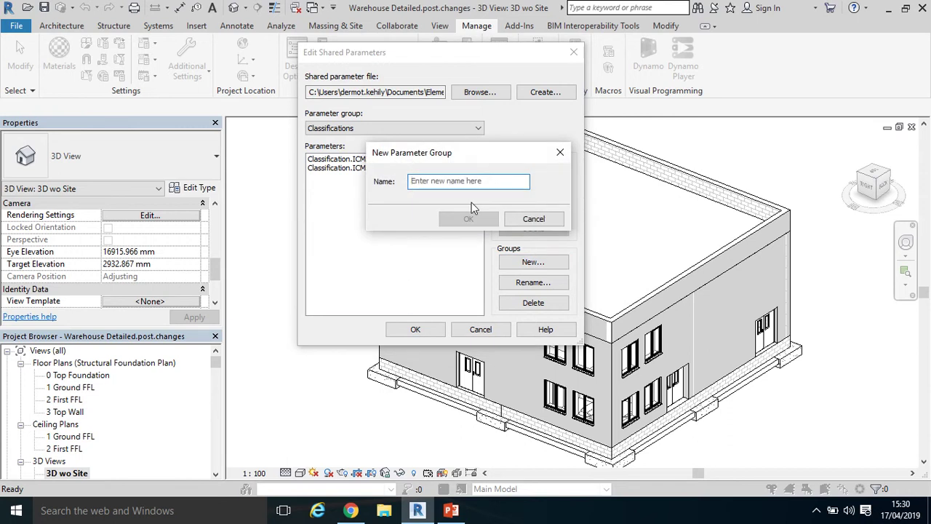
pyautogui.write('QSI')
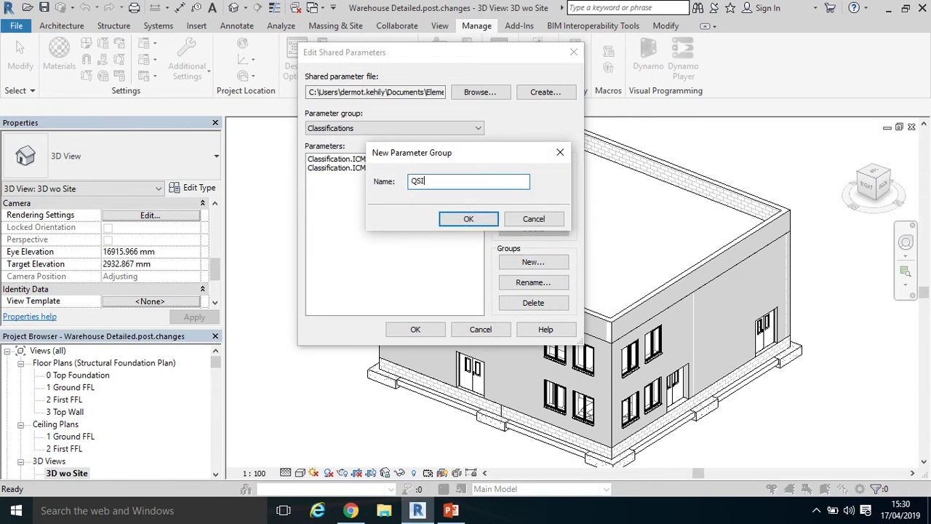
pyautogui.write('D')
pyautogui.click(468, 219)
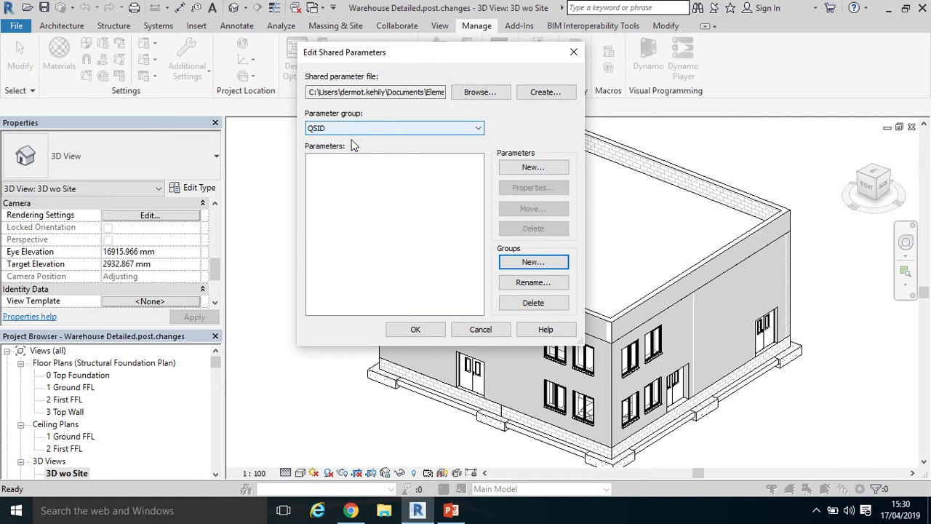
# Step: Create shared parameter 'NSBE Ireland' with Common discipline and Text parameter type
pyautogui.click(520, 169)
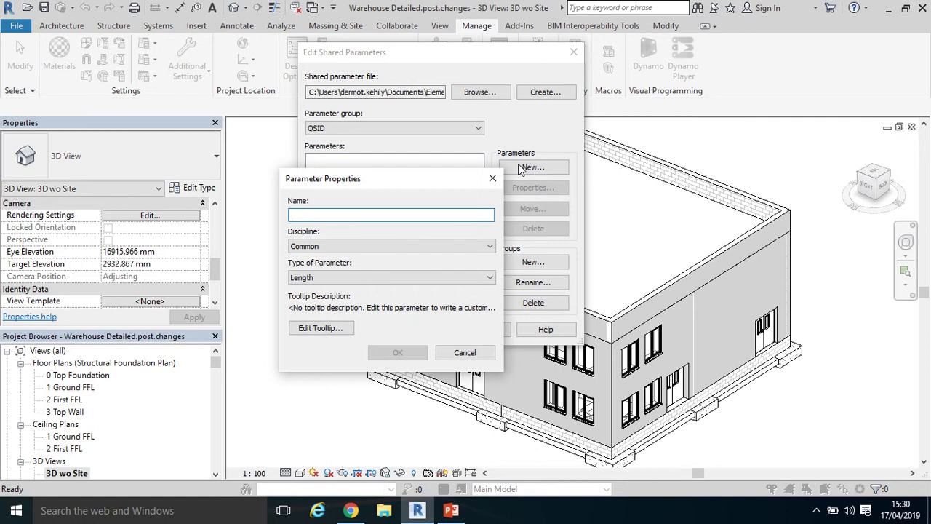
pyautogui.write('NSBE')
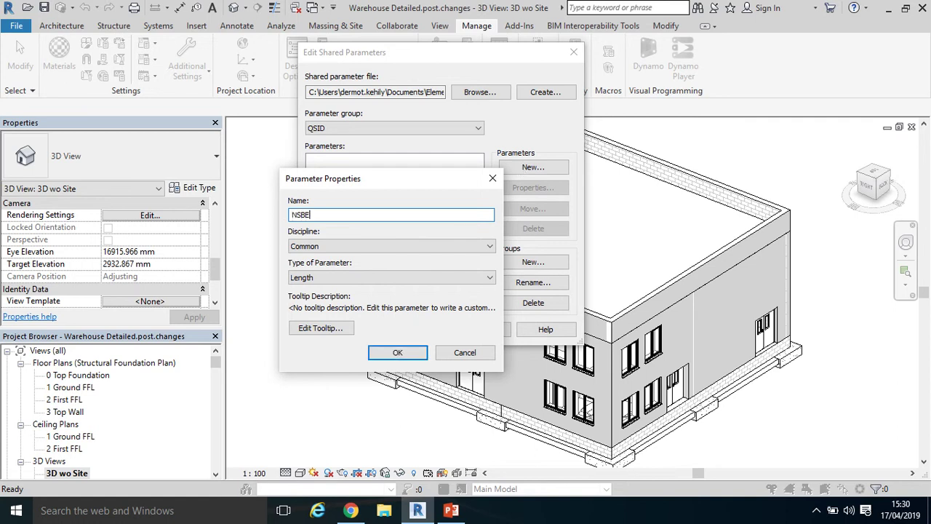
pyautogui.write(' Ireland')
pyautogui.click(305, 248)
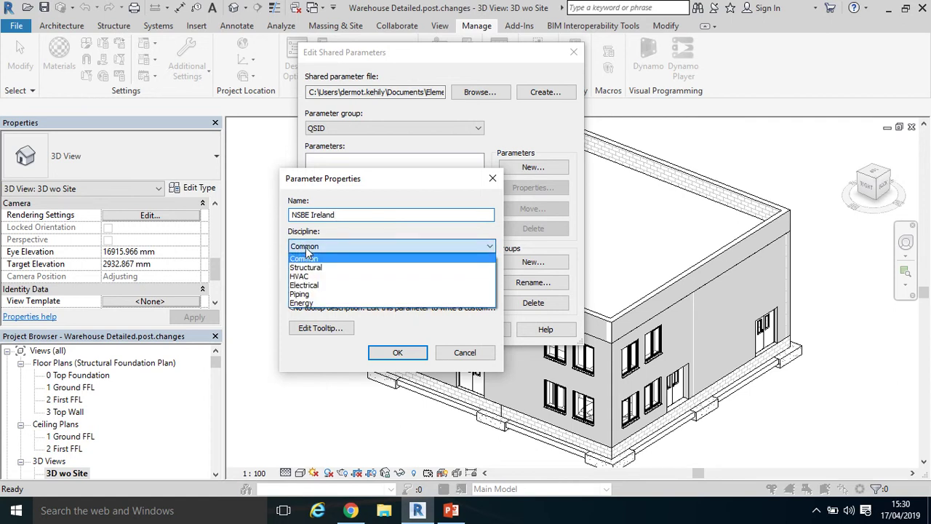
pyautogui.click(307, 260)
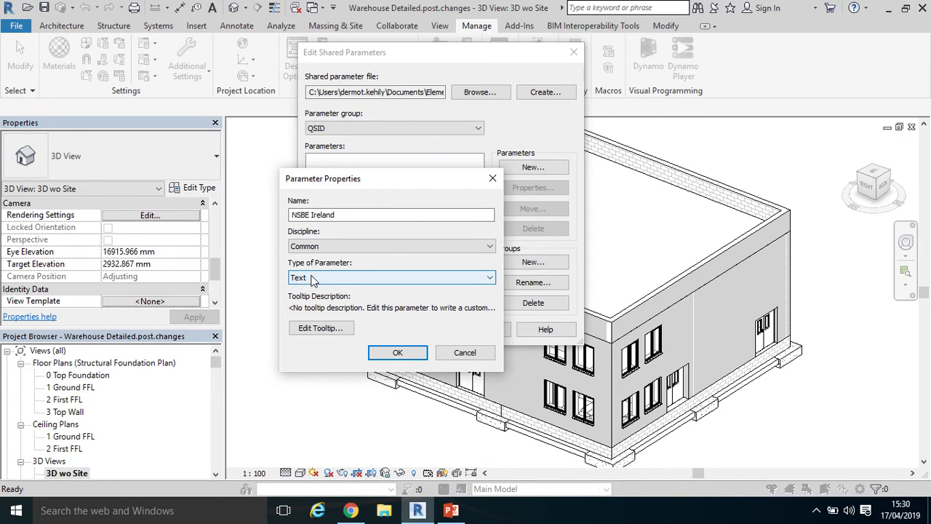
pyautogui.click(312, 278)
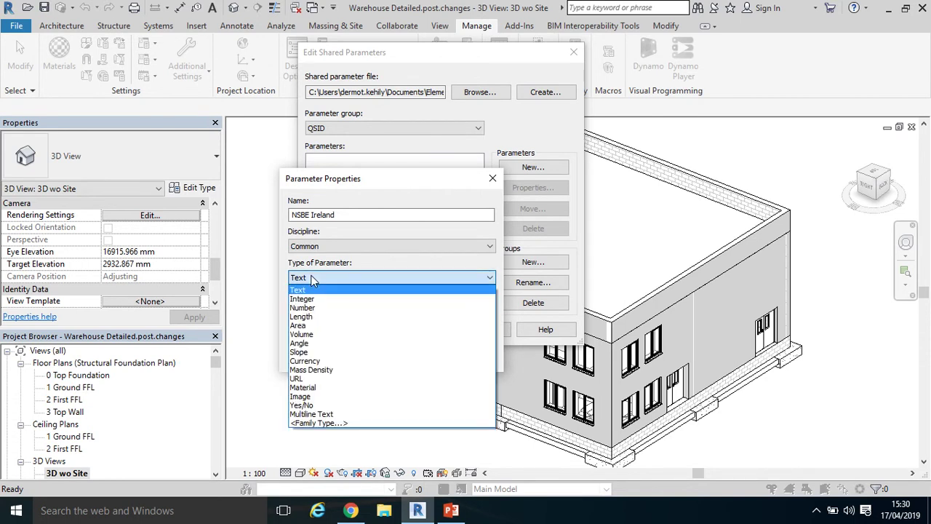
pyautogui.click(310, 290)
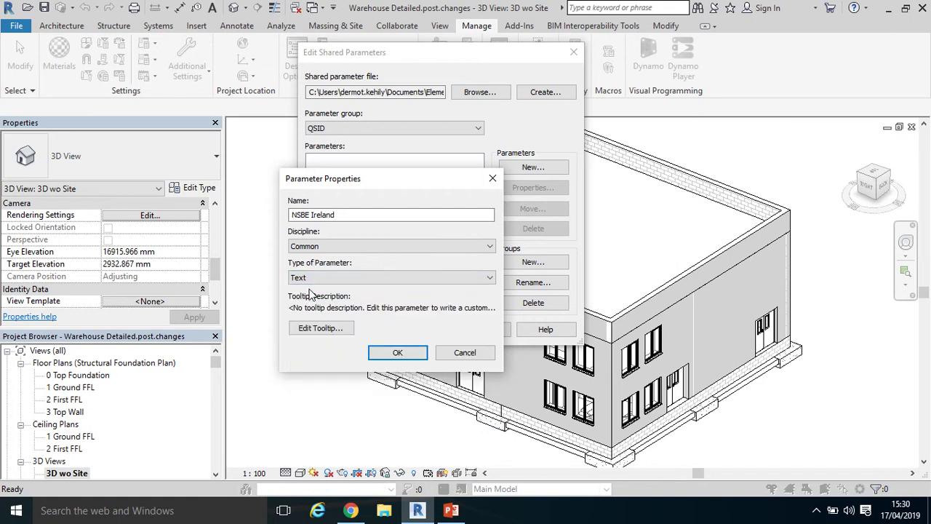
pyautogui.click(391, 353)
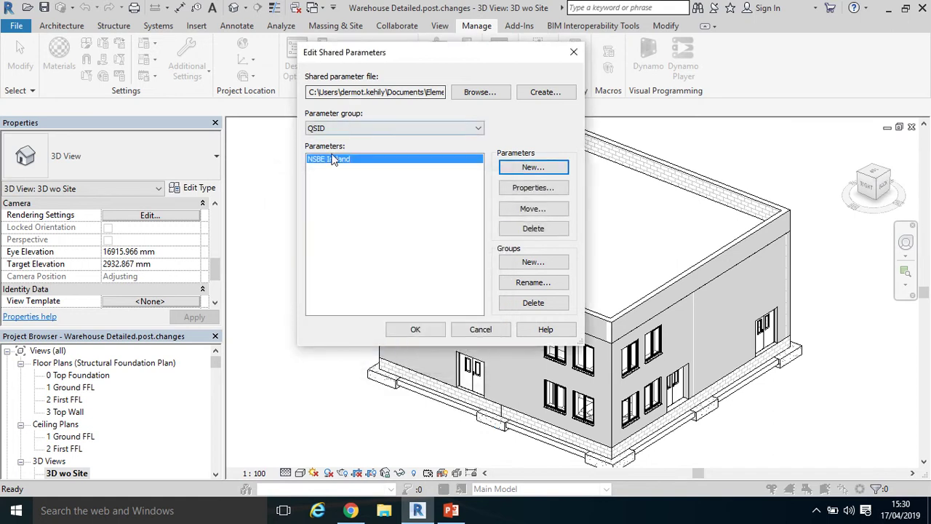
# Step: Add a Text-type shared parameter named 'NRM1 UK' to the QSID group
pyautogui.click(531, 168)
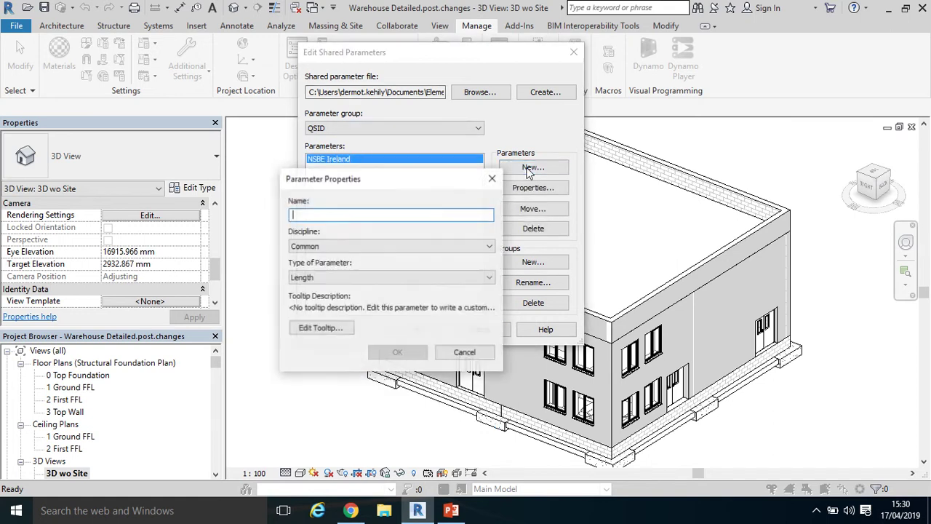
pyautogui.write('NR')
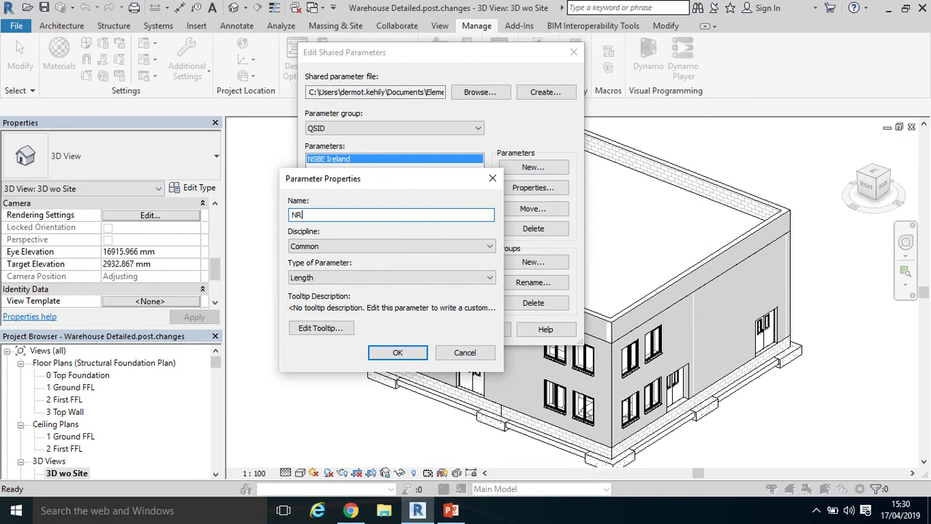
pyautogui.write('M1 UK')
pyautogui.click(376, 279)
pyautogui.click(369, 292)
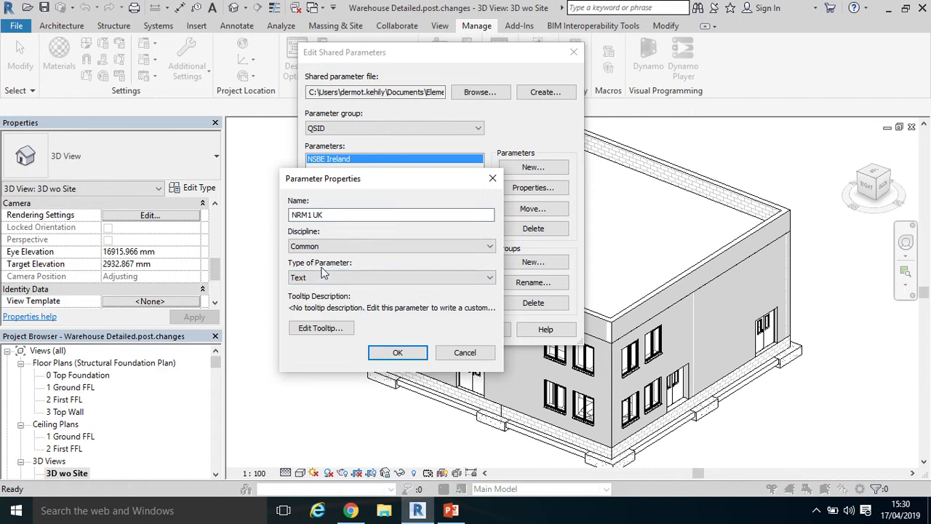
pyautogui.click(385, 356)
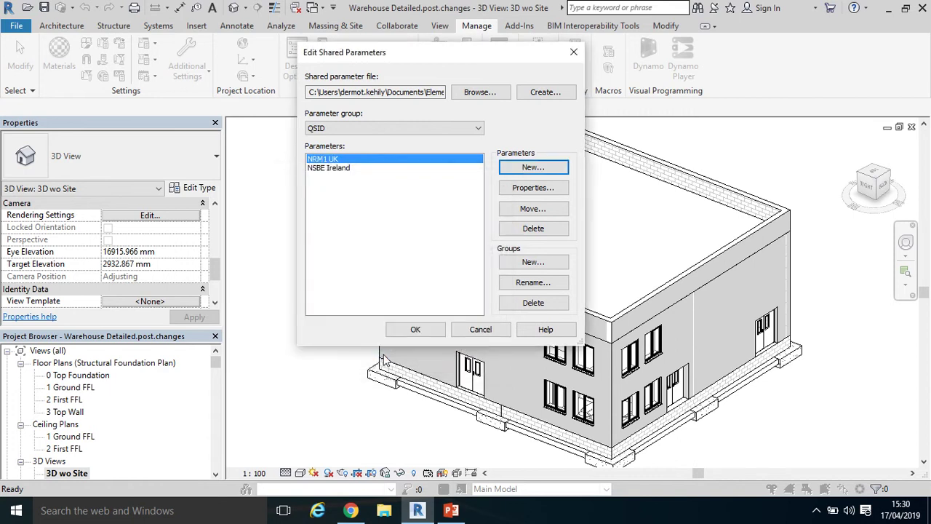
# Step: Add a Text-type shared parameter named 'ICMS Global' to the QSID group
pyautogui.click(535, 166)
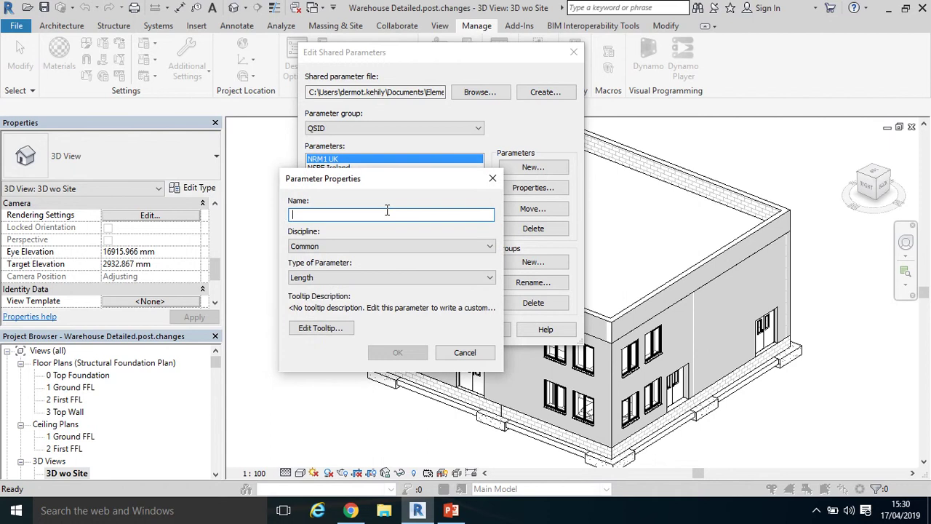
pyautogui.write('I')
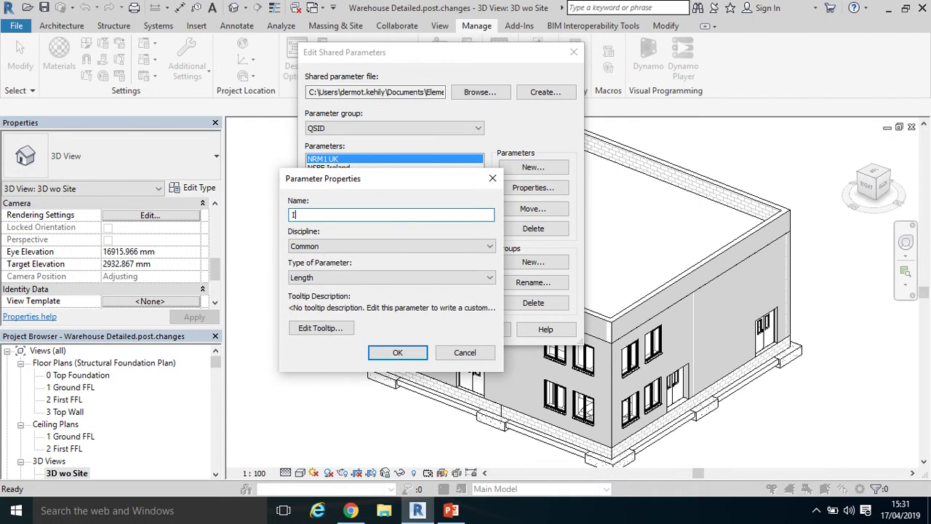
pyautogui.write('CMS Global')
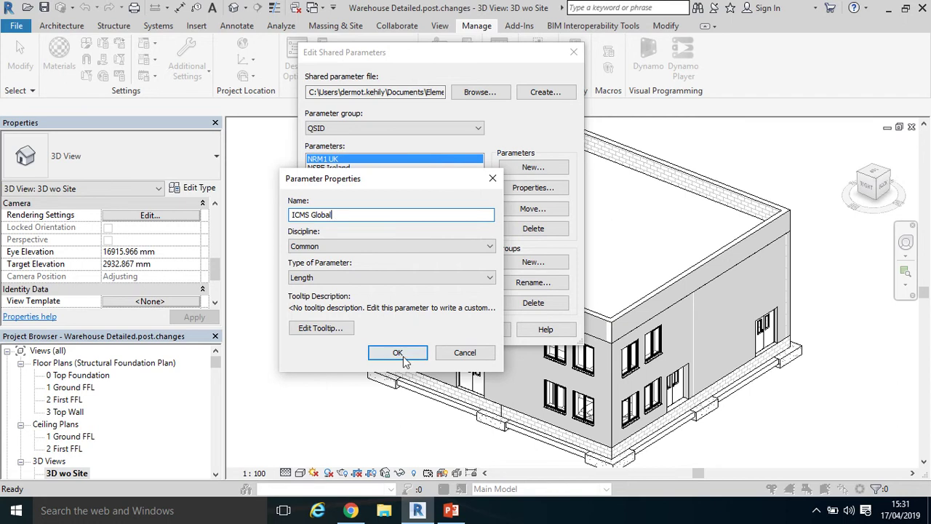
pyautogui.click(389, 281)
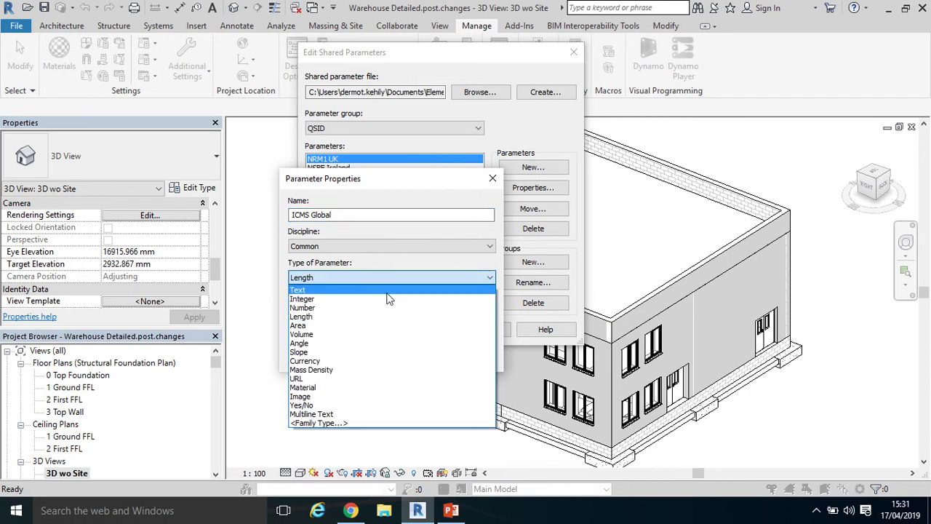
pyautogui.click(391, 289)
pyautogui.click(398, 352)
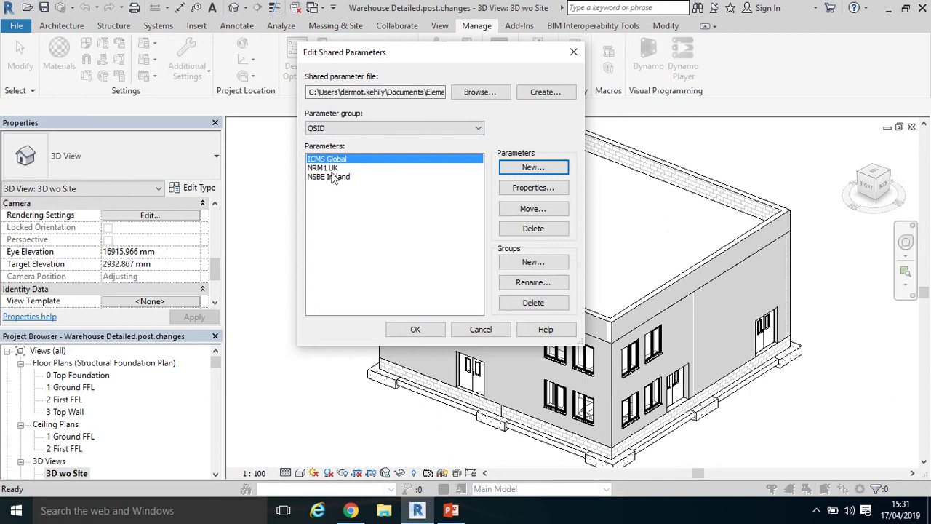
# Step: Save the shared parameter edits and bring up the Project Parameters list
pyautogui.click(413, 331)
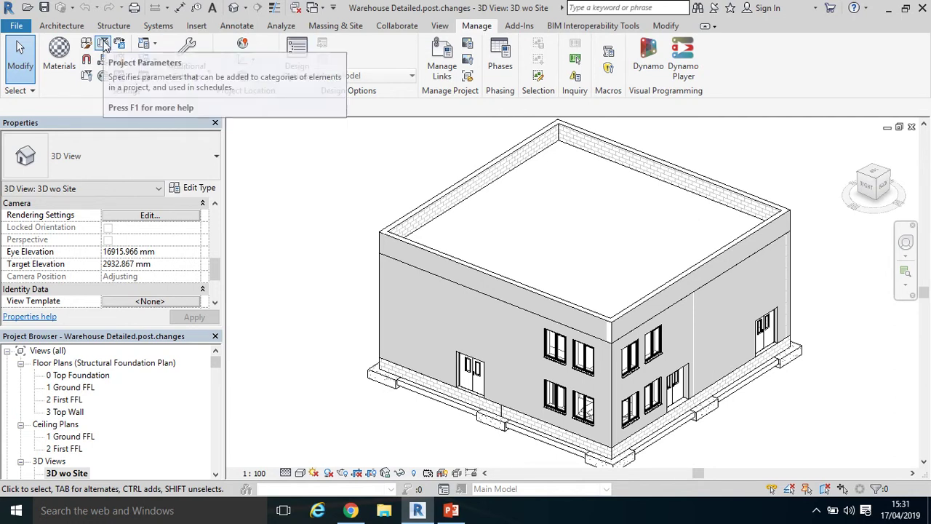
pyautogui.click(104, 45)
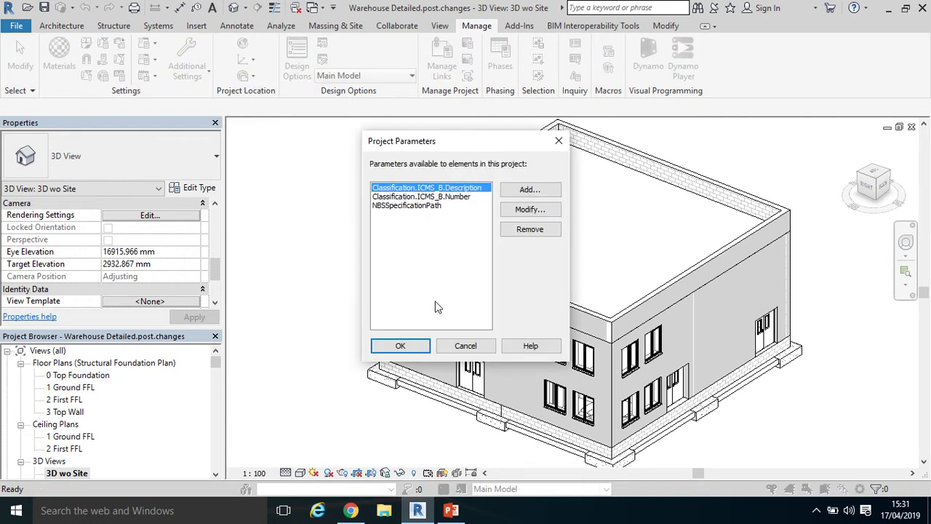
# Step: Add a project parameter using shared QSID > NRM1 UK, checked for all categories
pyautogui.click(522, 192)
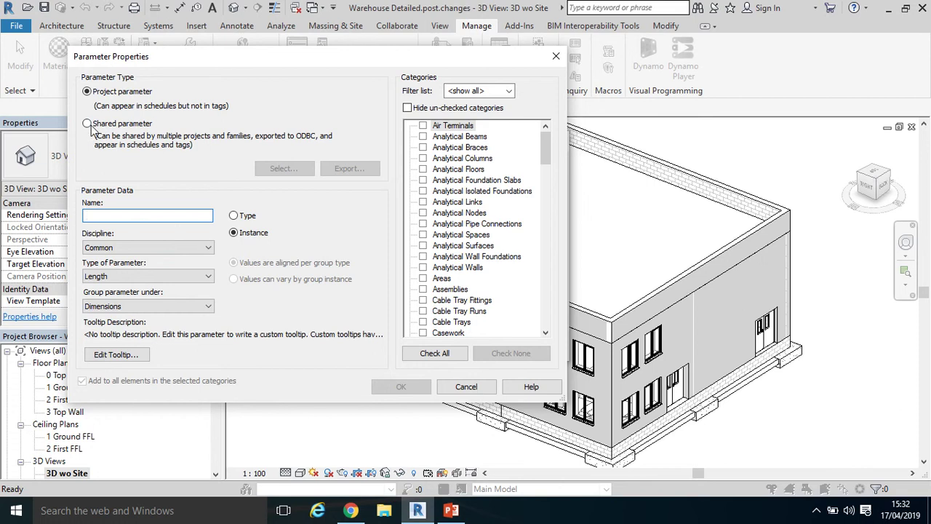
pyautogui.click(89, 125)
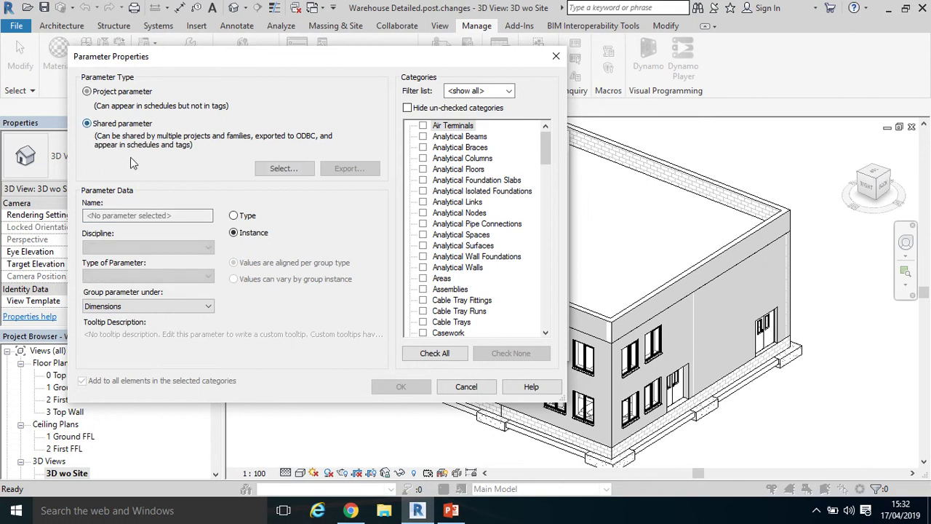
pyautogui.click(282, 169)
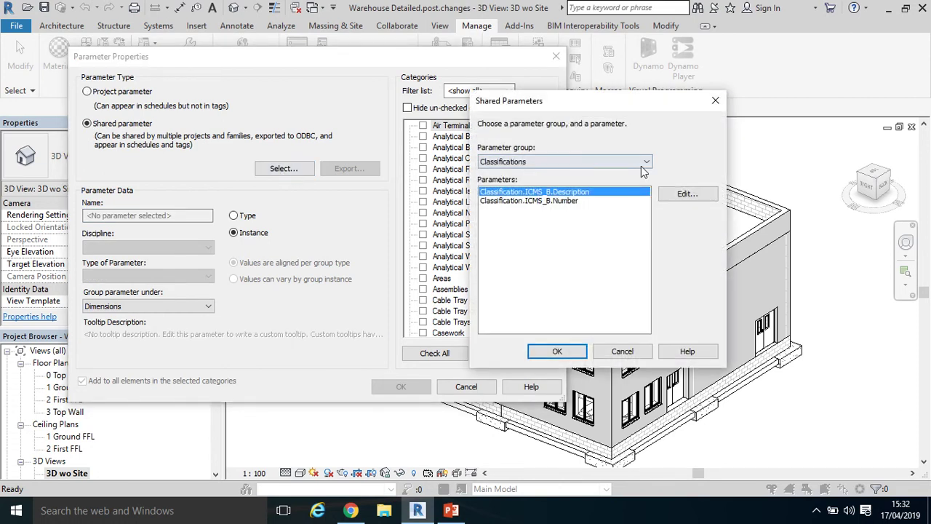
pyautogui.click(640, 166)
pyautogui.click(594, 181)
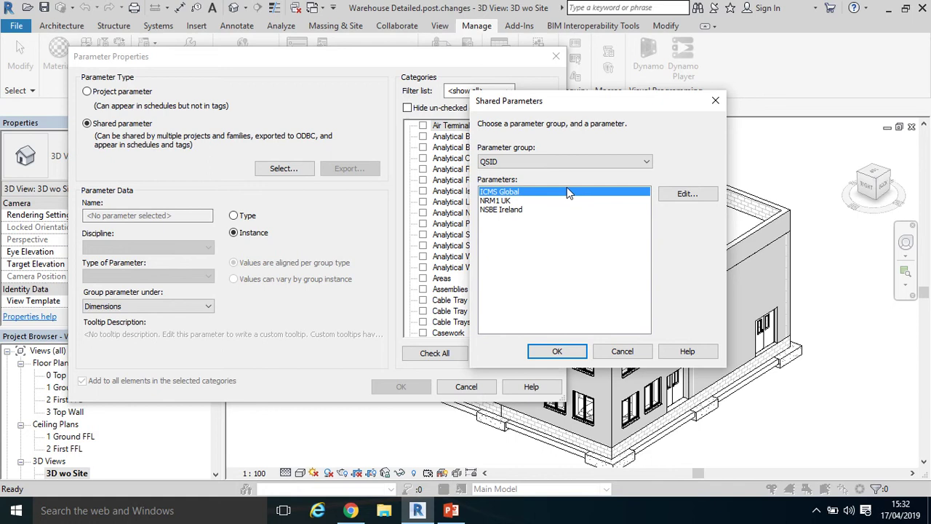
pyautogui.click(503, 209)
pyautogui.click(500, 200)
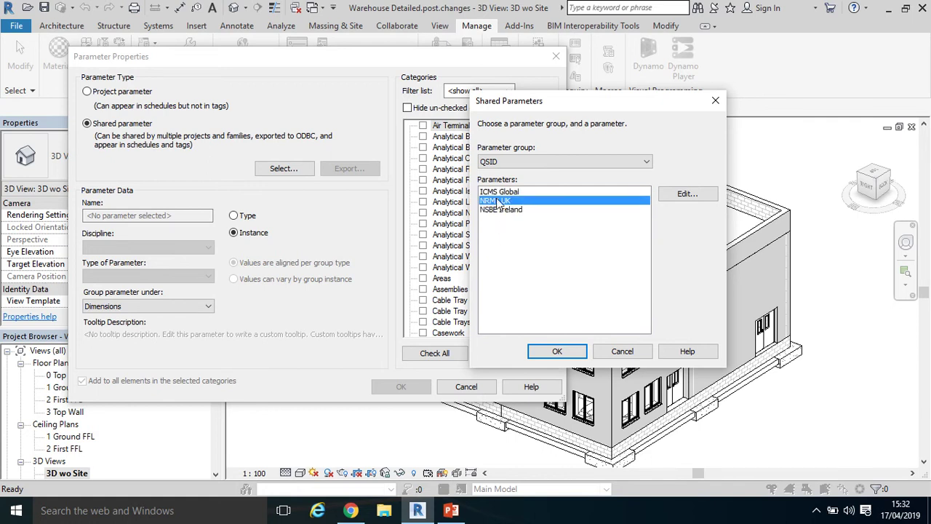
pyautogui.click(547, 352)
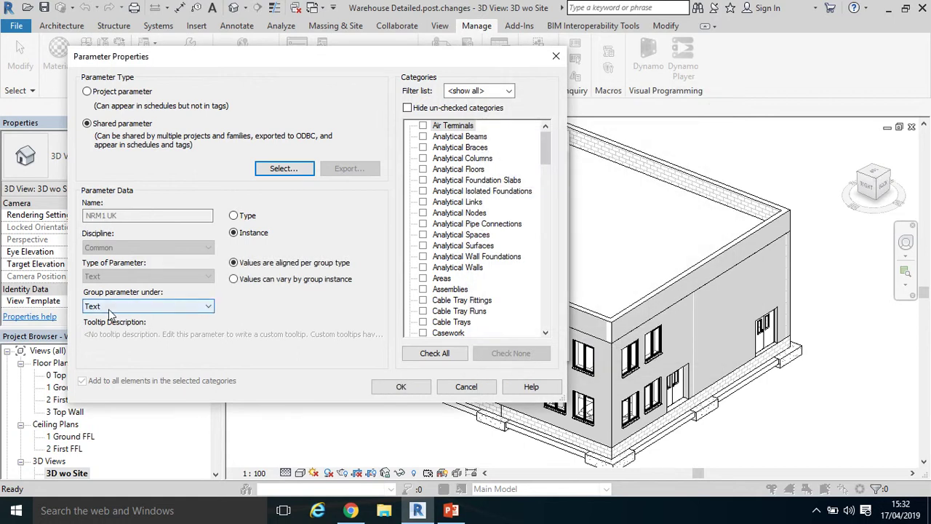
pyautogui.click(435, 353)
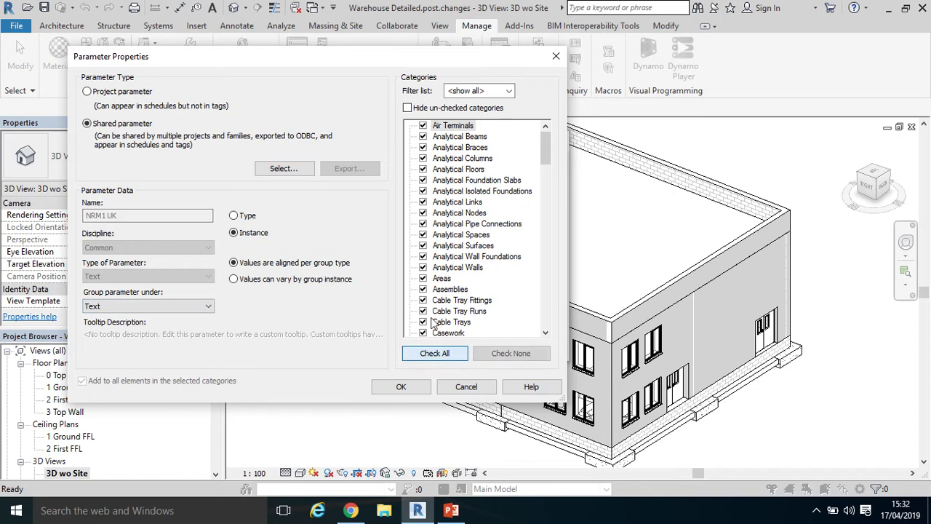
pyautogui.moveTo(547, 158)
pyautogui.mouseDown()
pyautogui.moveTo(551, 311)
pyautogui.moveTo(544, 150)
pyautogui.mouseUp()
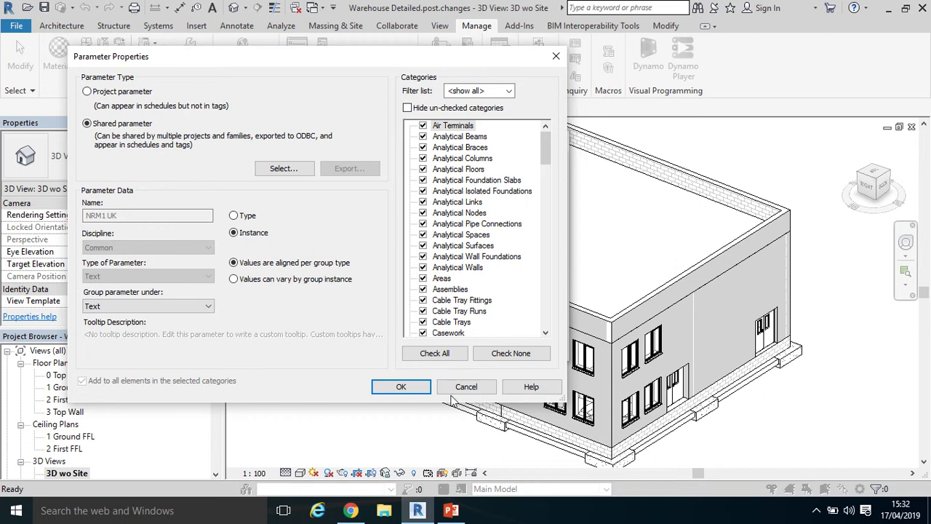
# Step: Confirm NRM1 UK, then pick QSID > NSBE Ireland as the next shared project parameter
pyautogui.click(401, 386)
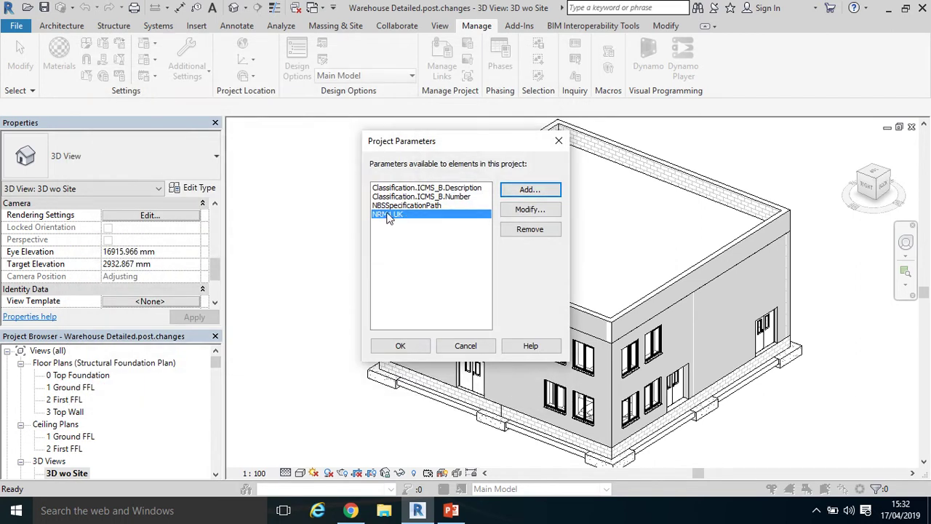
pyautogui.click(542, 191)
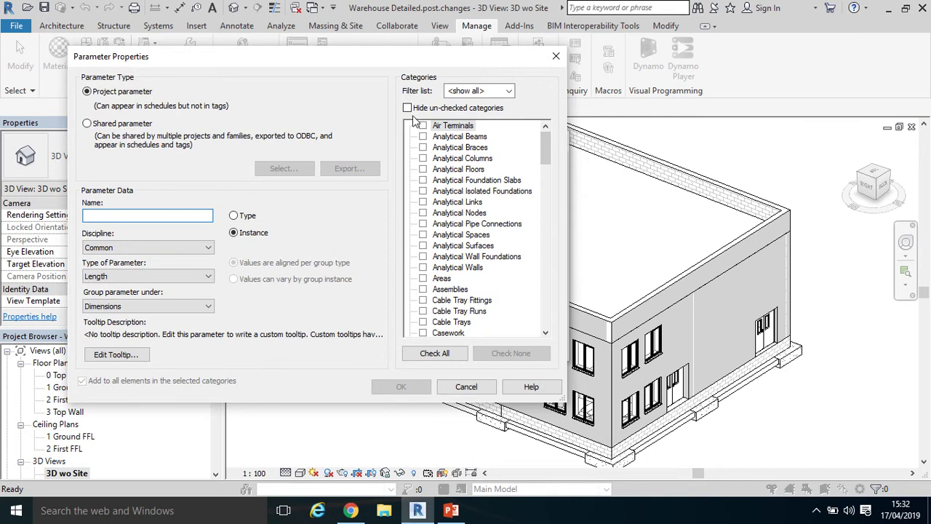
pyautogui.click(87, 124)
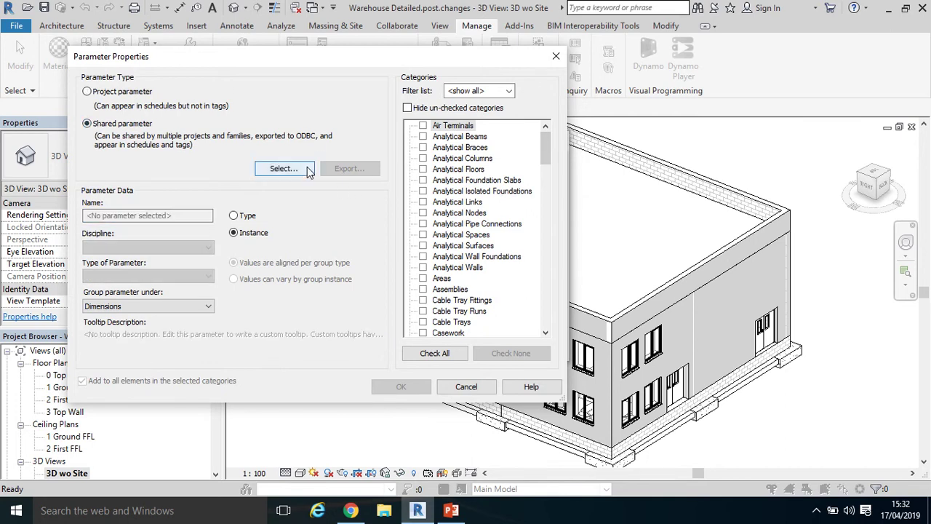
pyautogui.click(307, 169)
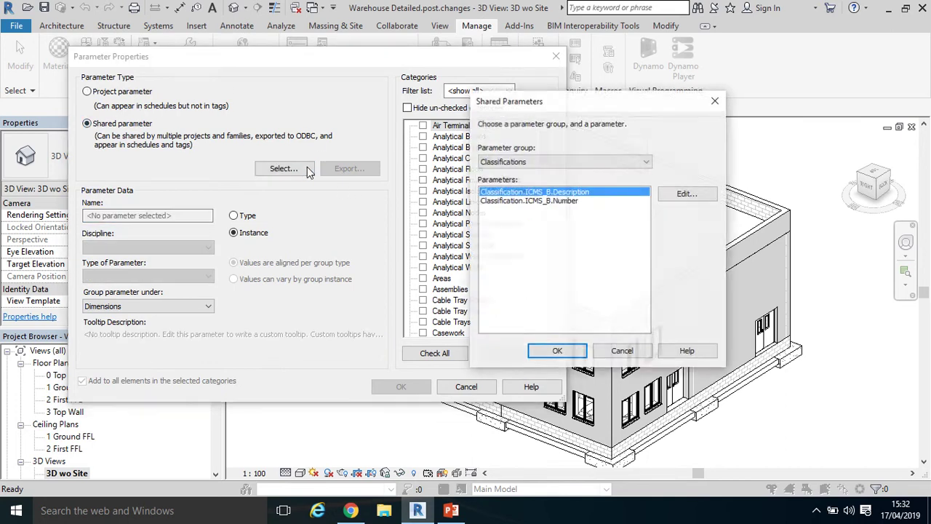
pyautogui.click(596, 164)
pyautogui.click(592, 182)
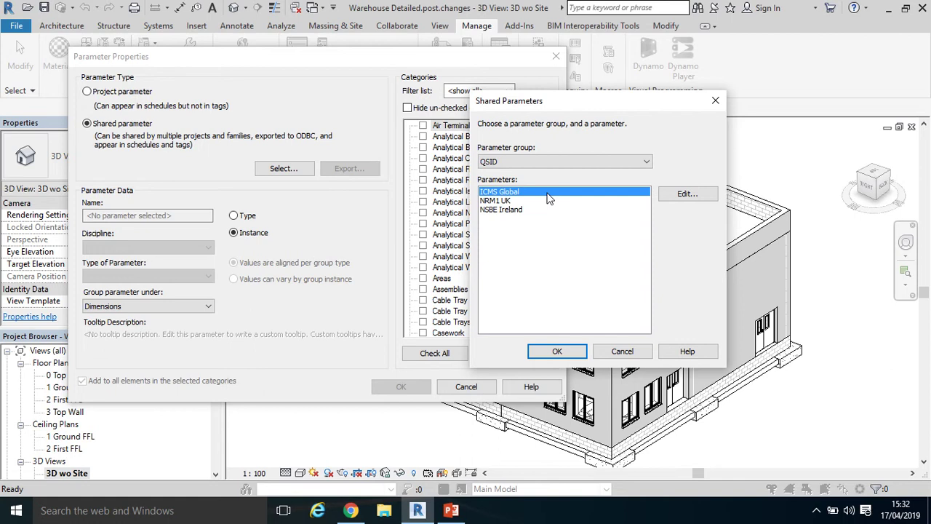
pyautogui.click(518, 211)
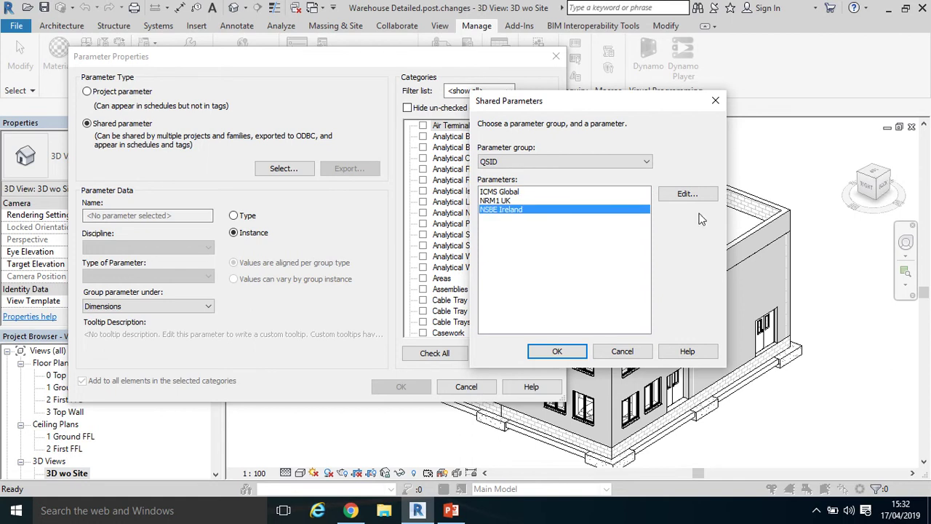
pyautogui.click(556, 350)
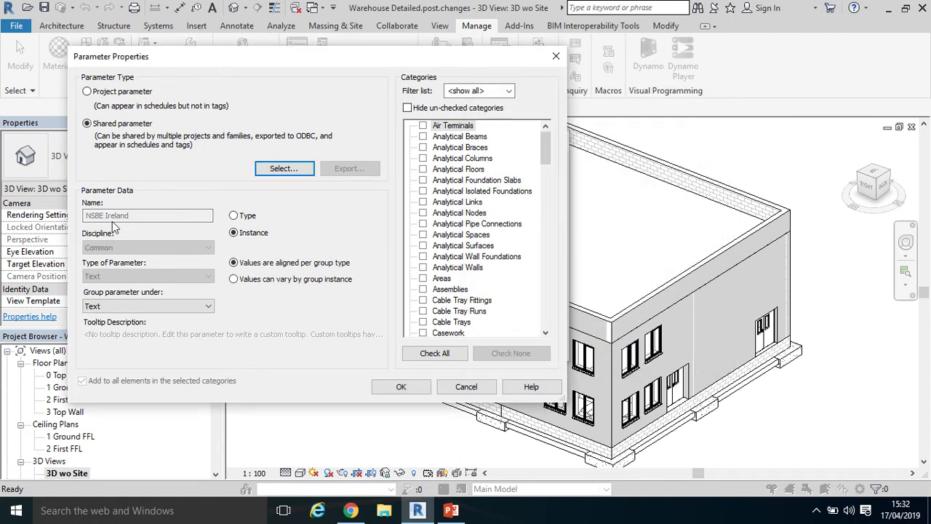
# Step: Apply NSBE Ireland to all categories with the filter at <show all>, and confirm
pyautogui.click(434, 353)
pyautogui.click(494, 95)
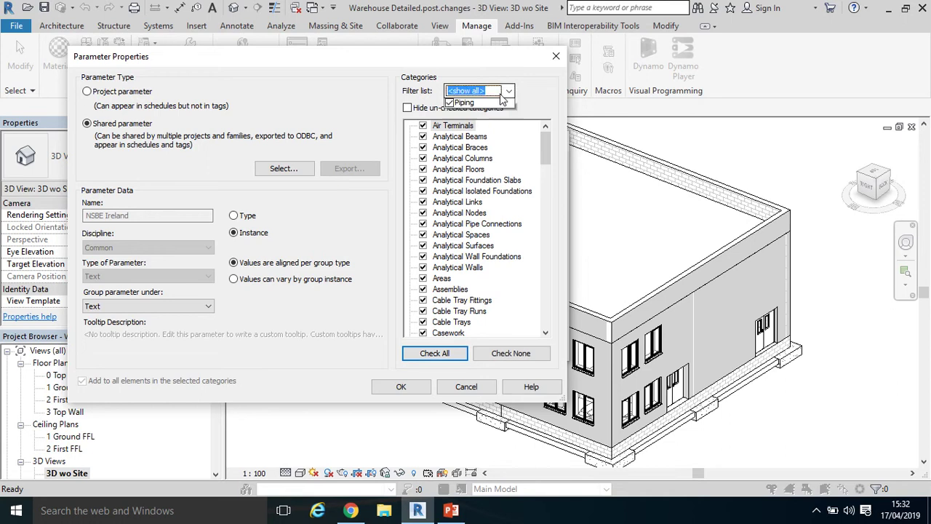
pyautogui.click(508, 91)
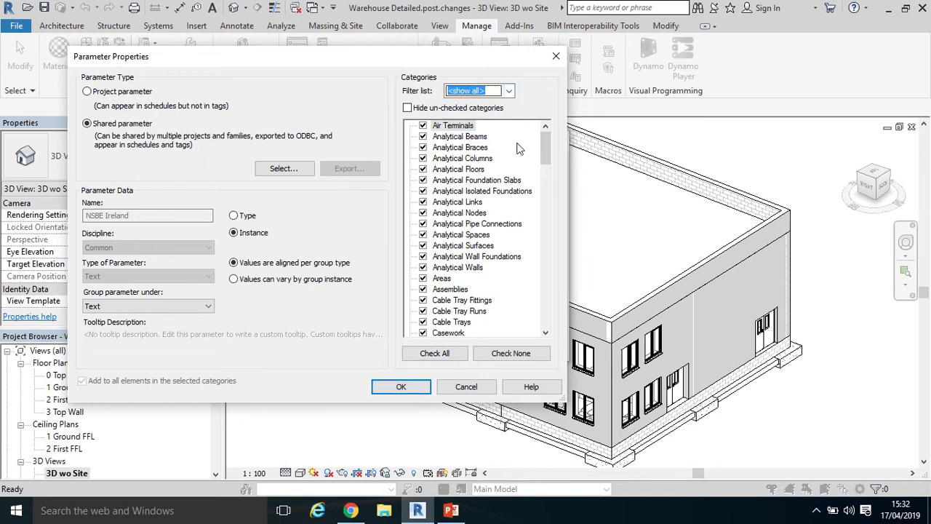
pyautogui.click(429, 386)
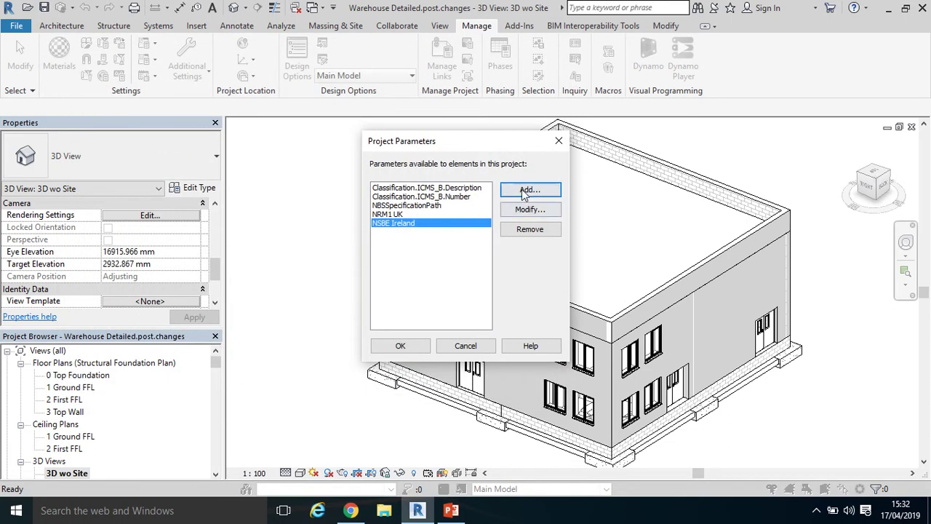
# Step: Add shared parameter QSID > ICMS Global to the project, checked for all categories
pyautogui.click(530, 190)
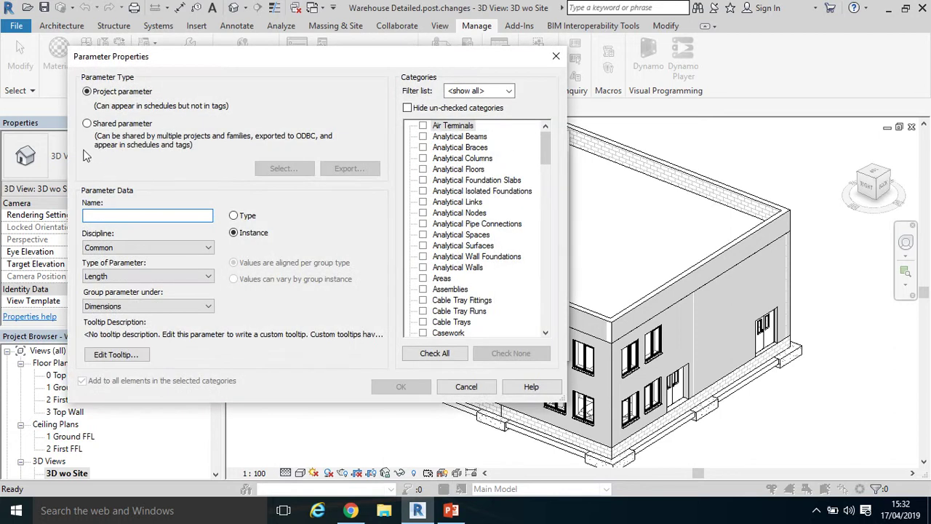
pyautogui.click(87, 123)
pyautogui.click(282, 168)
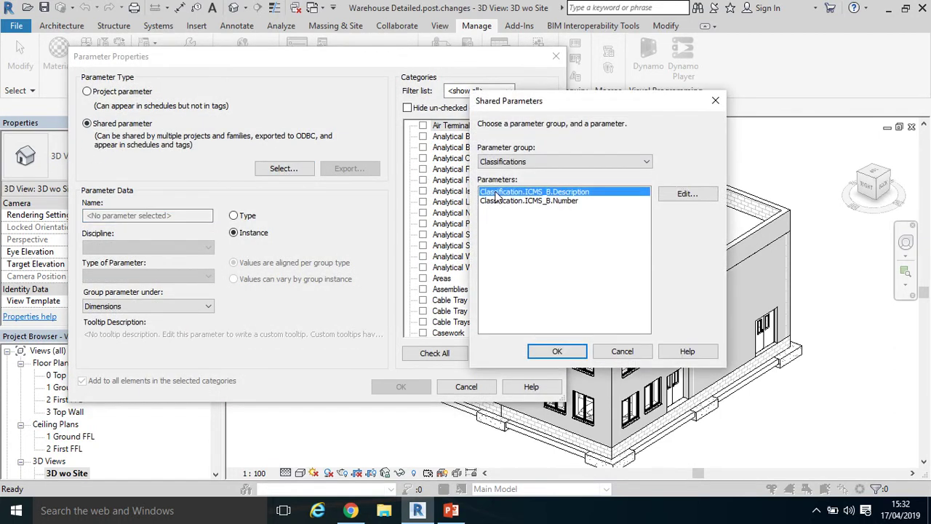
pyautogui.click(617, 163)
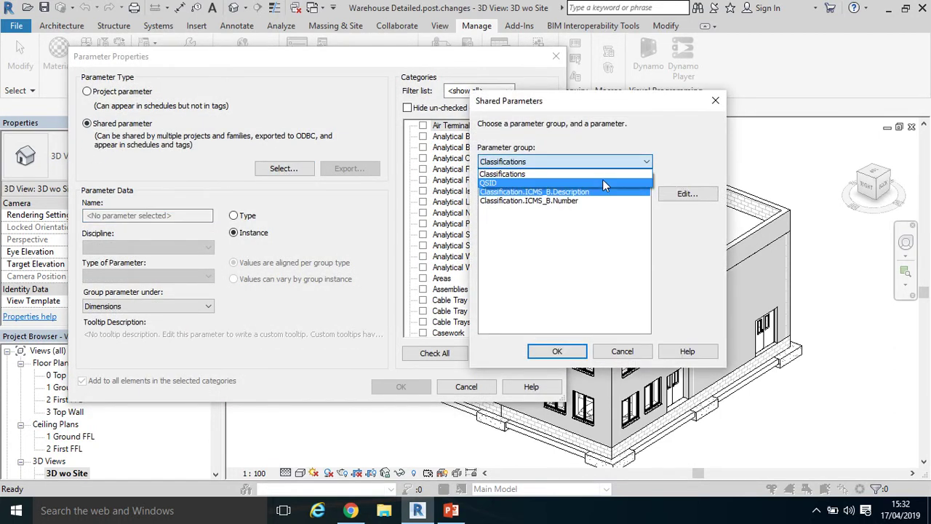
pyautogui.click(602, 181)
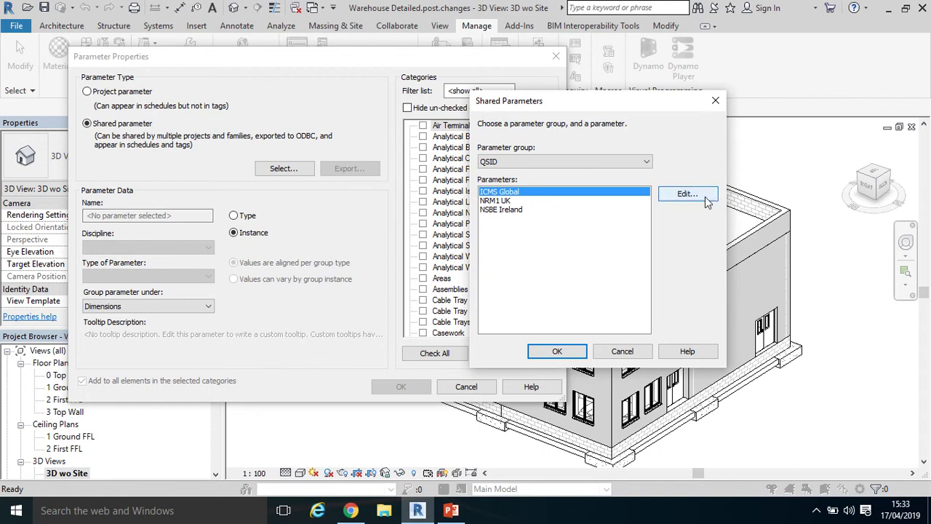
pyautogui.click(557, 351)
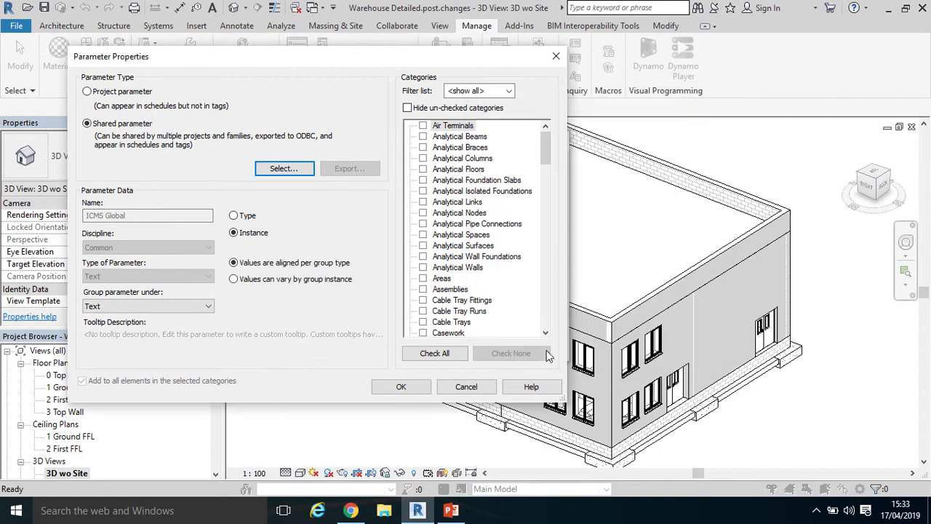
pyautogui.click(435, 354)
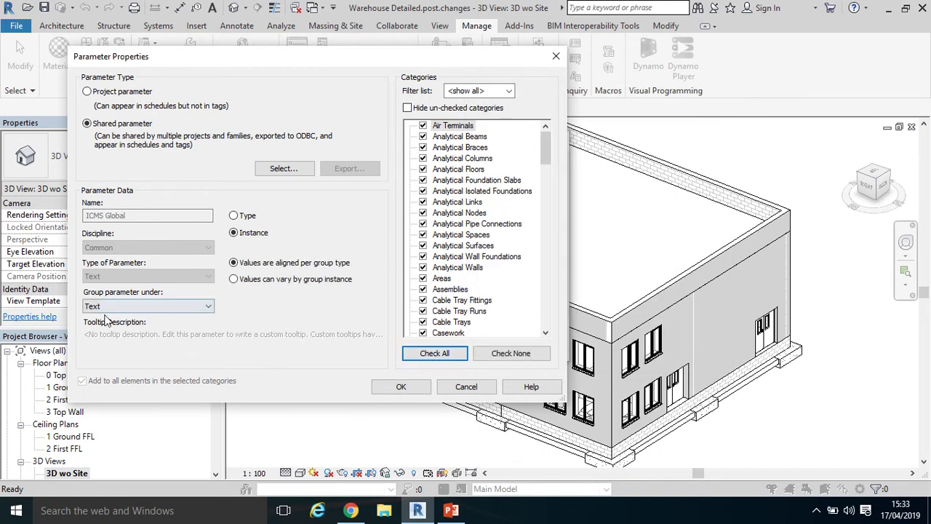
pyautogui.click(456, 93)
pyautogui.click(457, 96)
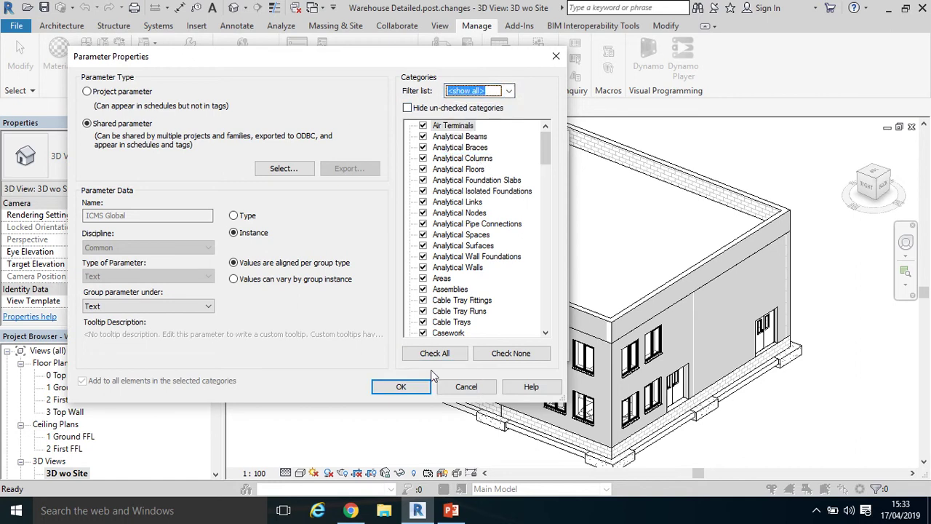
pyautogui.click(399, 386)
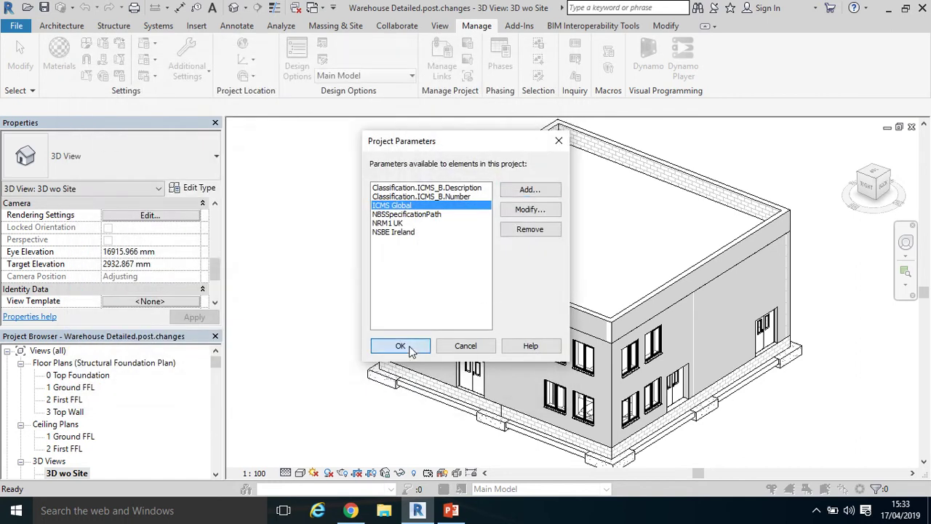
# Step: Close Project Parameters, select a side-wall window and scroll its Properties to Text
pyautogui.click(409, 347)
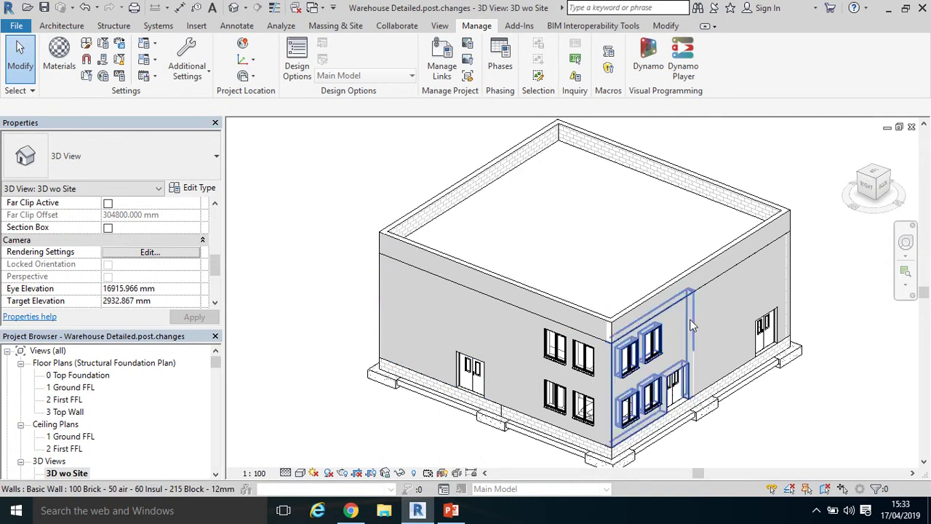
pyautogui.click(659, 350)
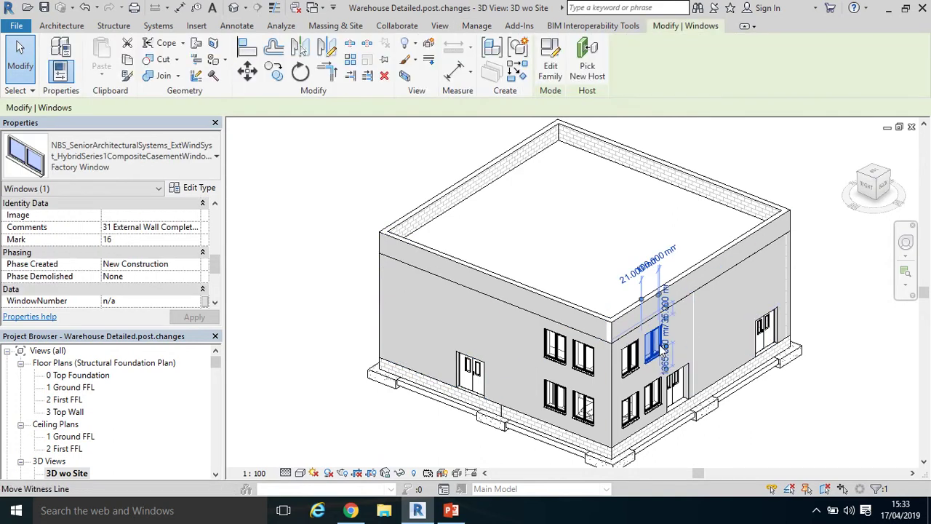
pyautogui.moveTo(213, 266); pyautogui.dragTo(211, 244)
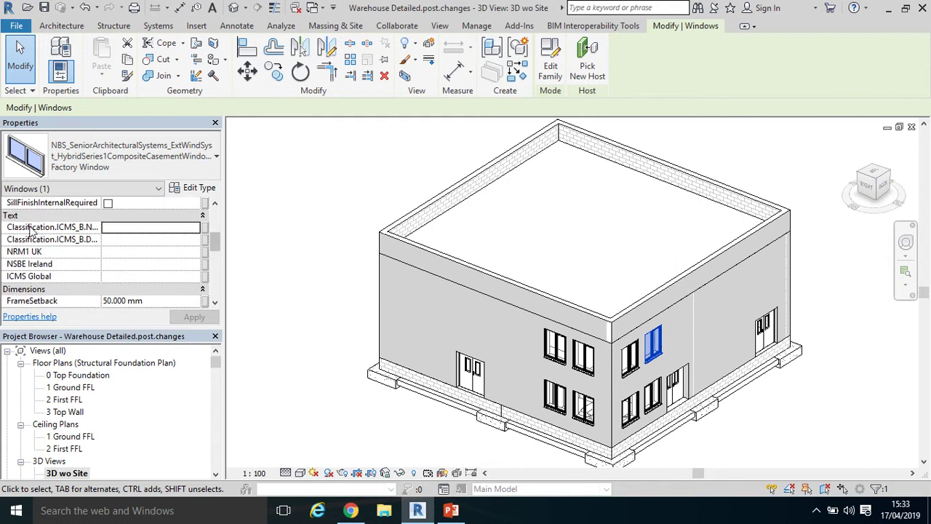
# Step: Widen the name column and check the empty NRM1 UK, NSBE Ireland and ICMS Global fields
pyautogui.moveTo(101, 233); pyautogui.dragTo(132, 233)
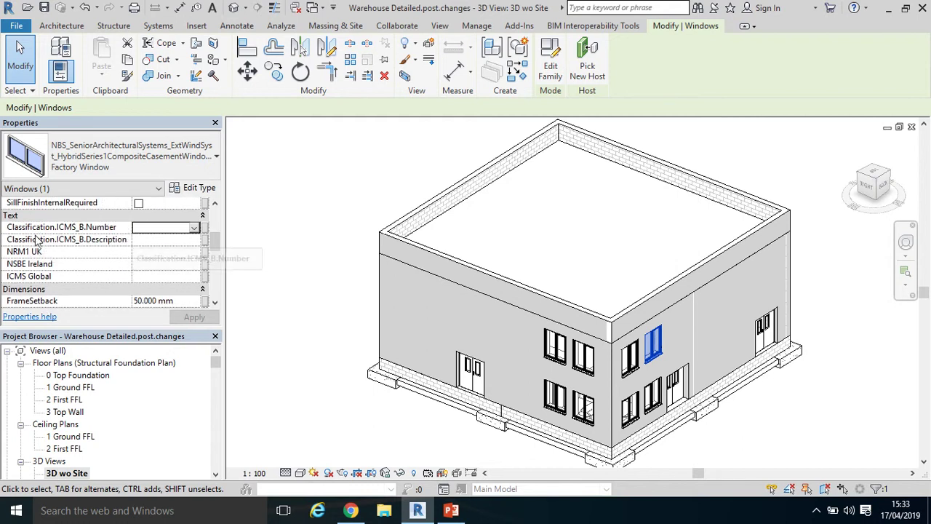
pyautogui.click(143, 254)
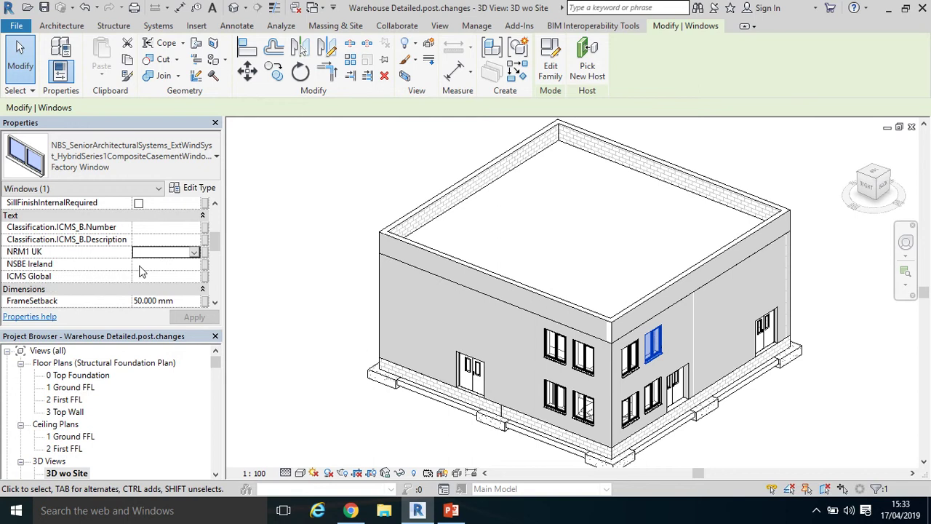
pyautogui.click(141, 266)
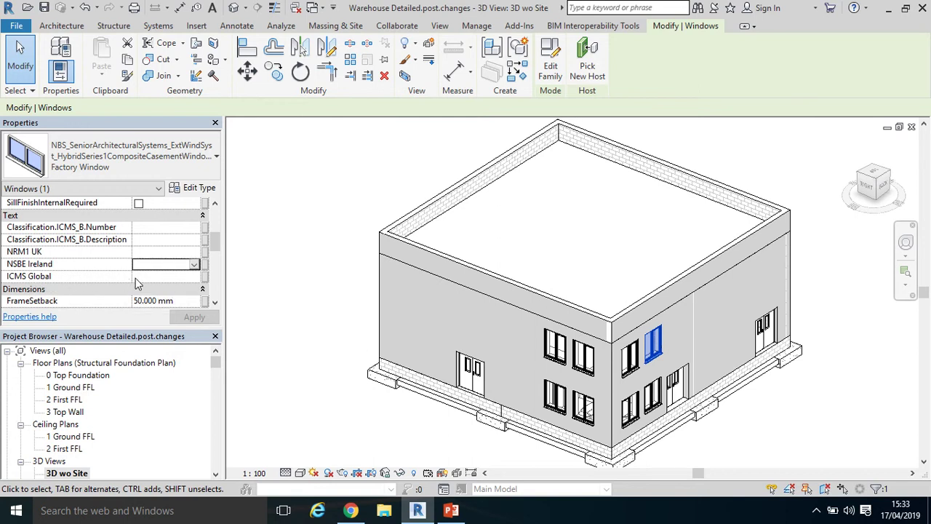
pyautogui.click(140, 277)
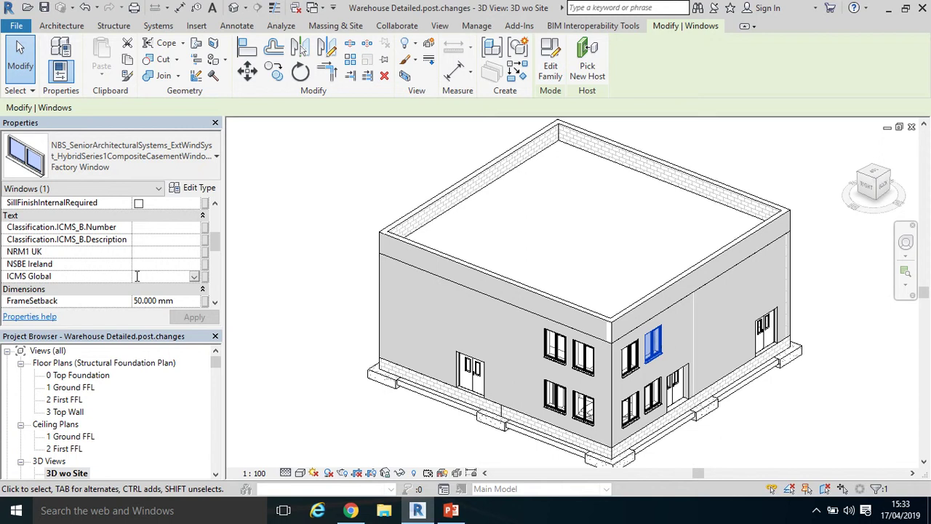
pyautogui.moveTo(132, 252); pyautogui.dragTo(137, 257)
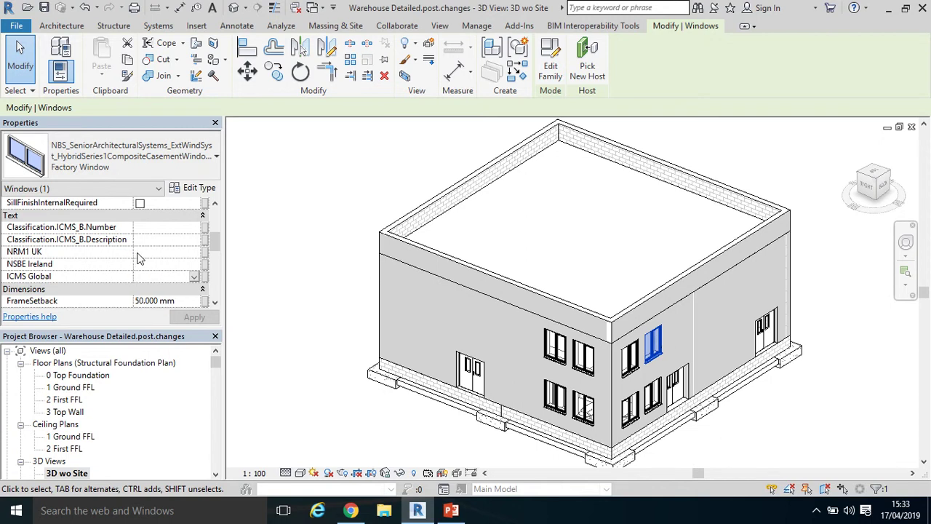
# Step: Use Select All Instances > In Entire Project on the window to select all four factory windows
pyautogui.rightClick(653, 339)
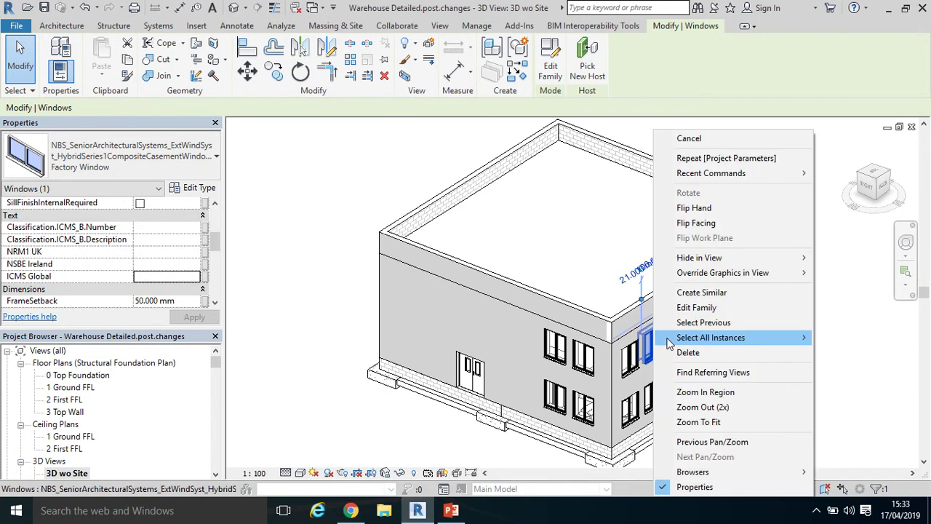
pyautogui.moveTo(818, 339)
pyautogui.click(865, 352)
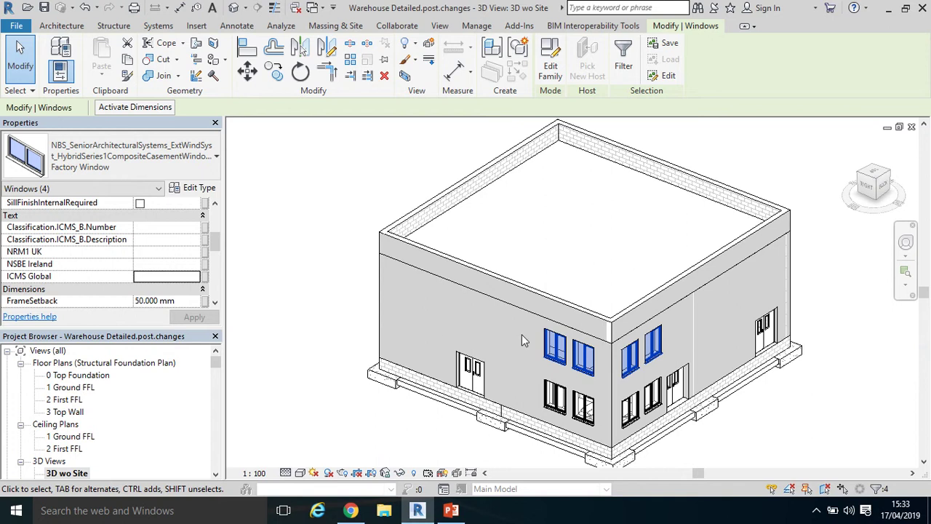